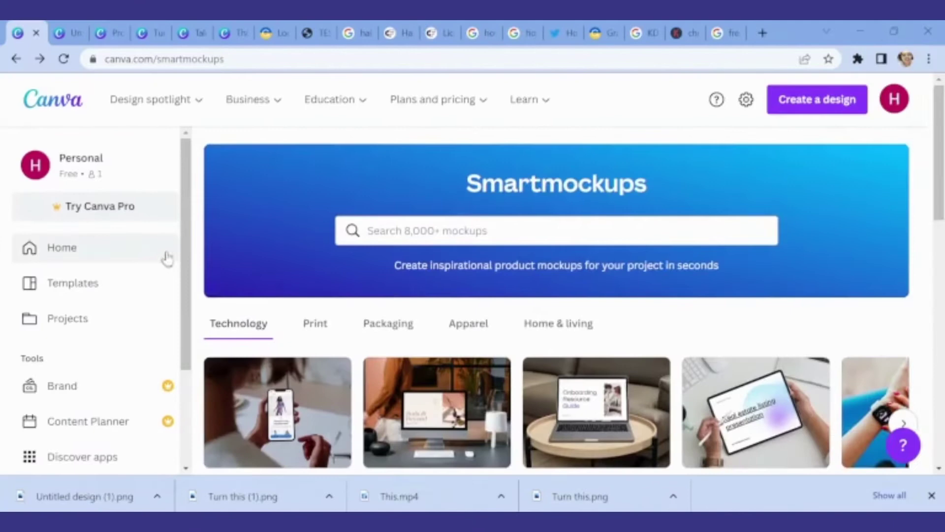
drag(183, 236, 196, 327)
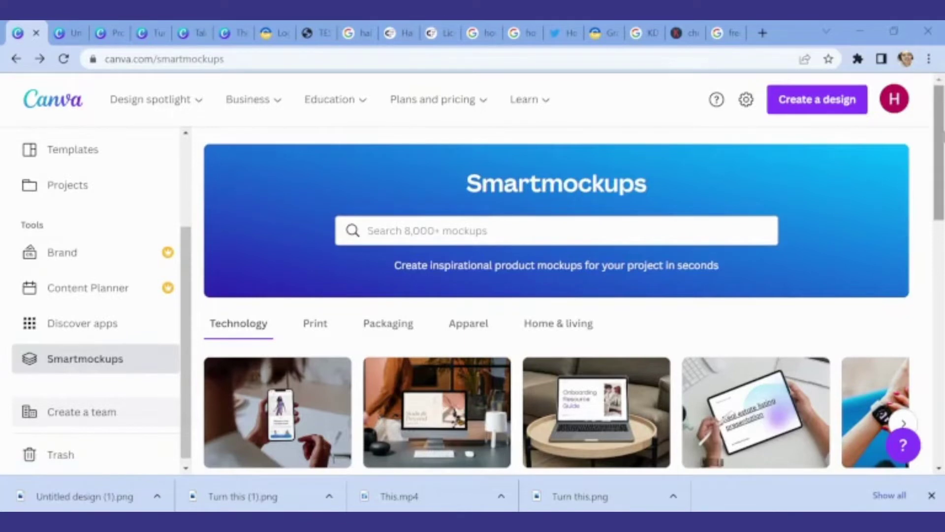
scroll(556, 296, down, 1)
scroll(556, 296, down, 1)
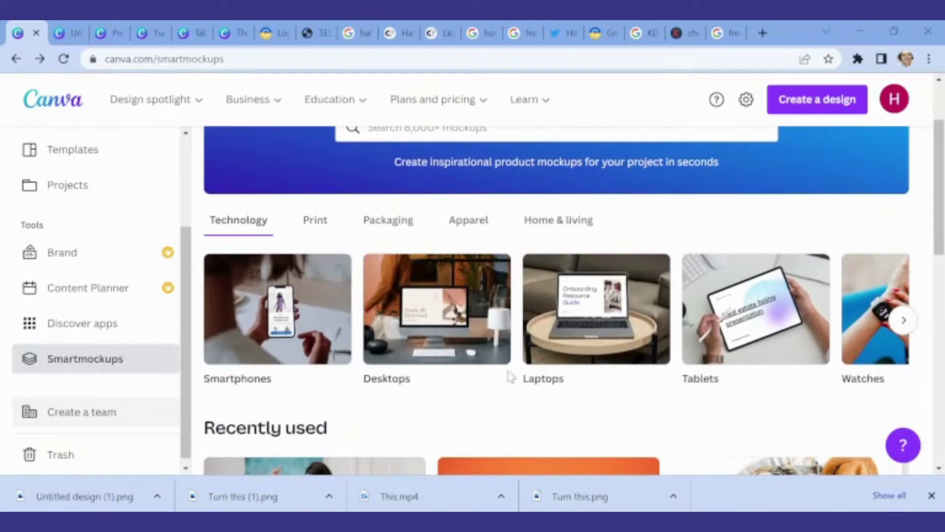
Step: Browse the Technology, Print and Packaging mockup carousels, ending on the Apparel category
click(903, 320)
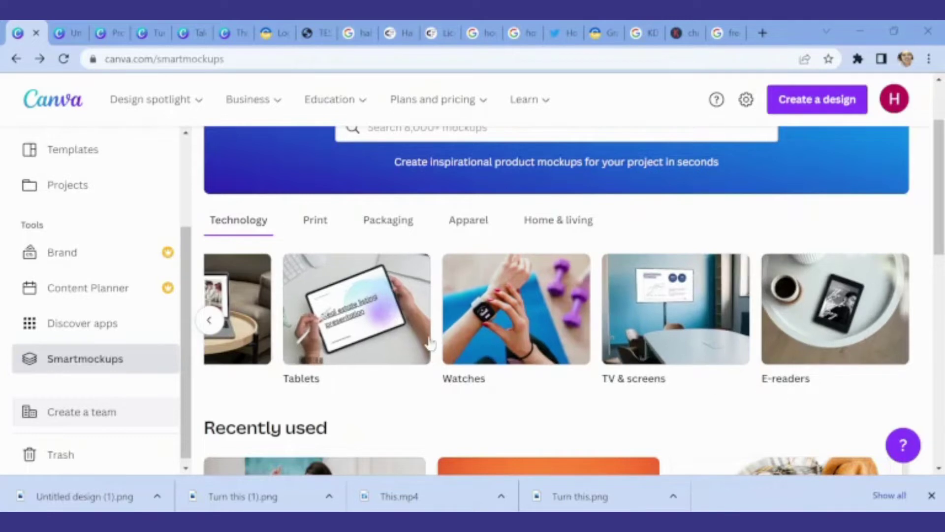
click(314, 221)
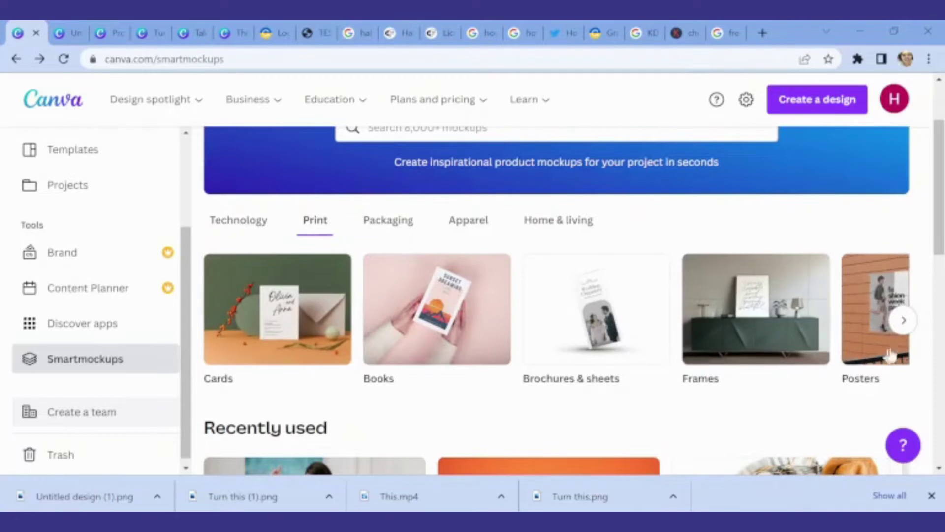
click(903, 321)
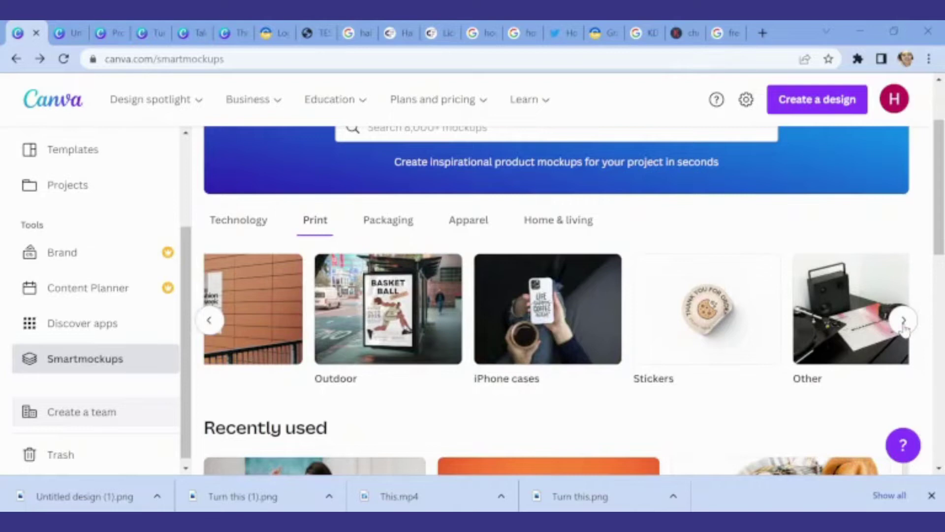
click(904, 326)
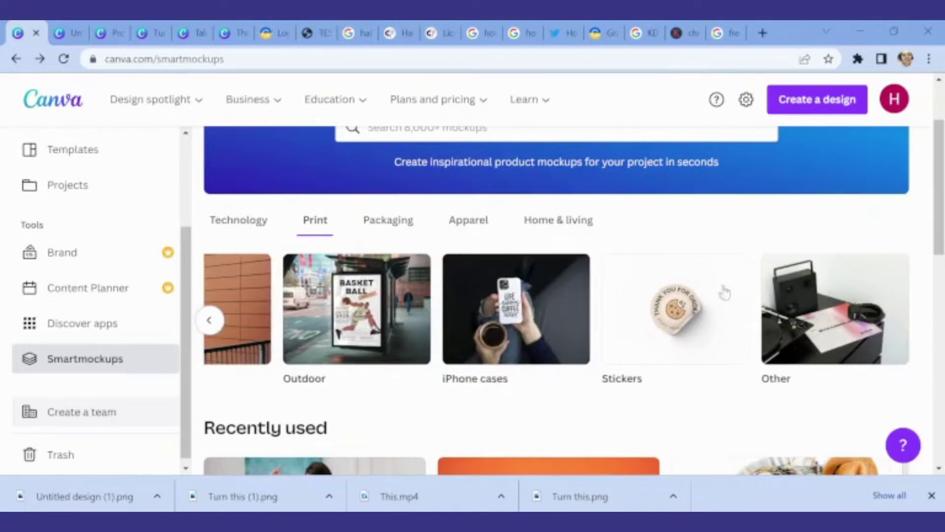
click(389, 221)
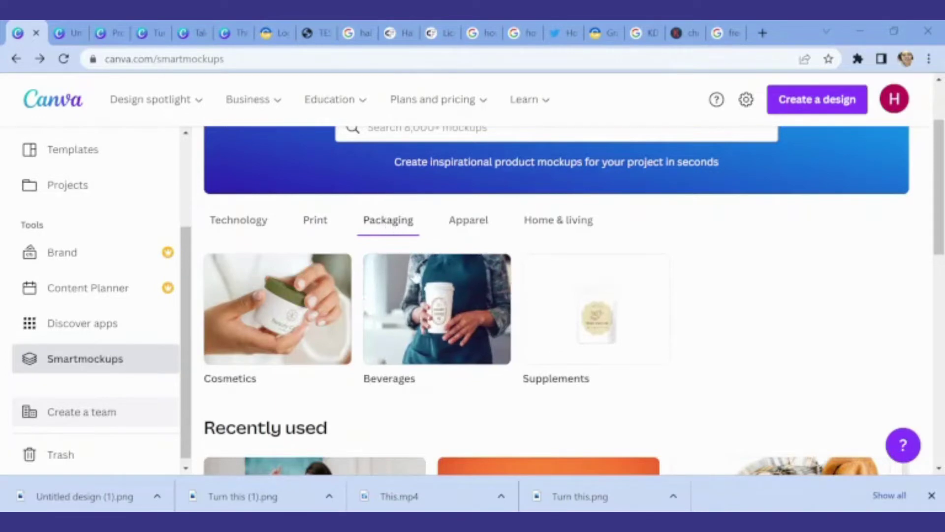
click(466, 230)
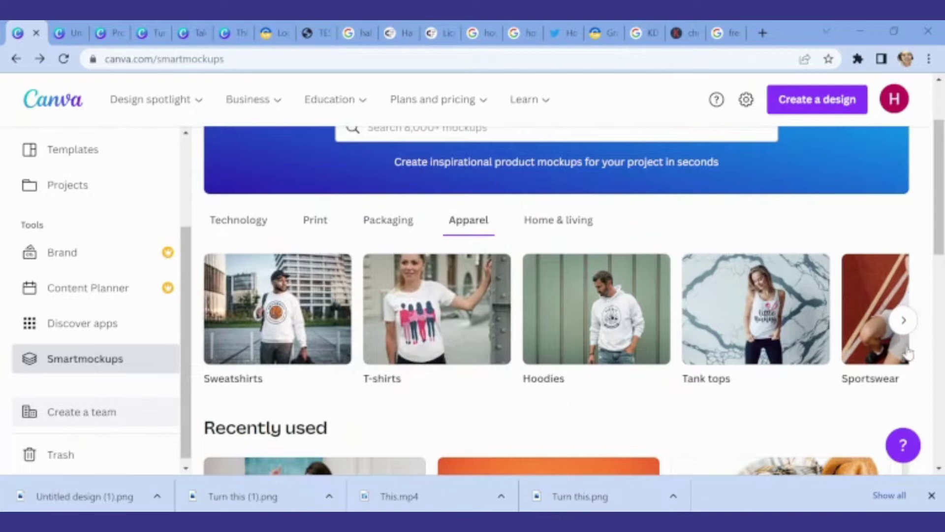
Step: Advance the Apparel mockup carousel to reveal more apparel categories
click(903, 322)
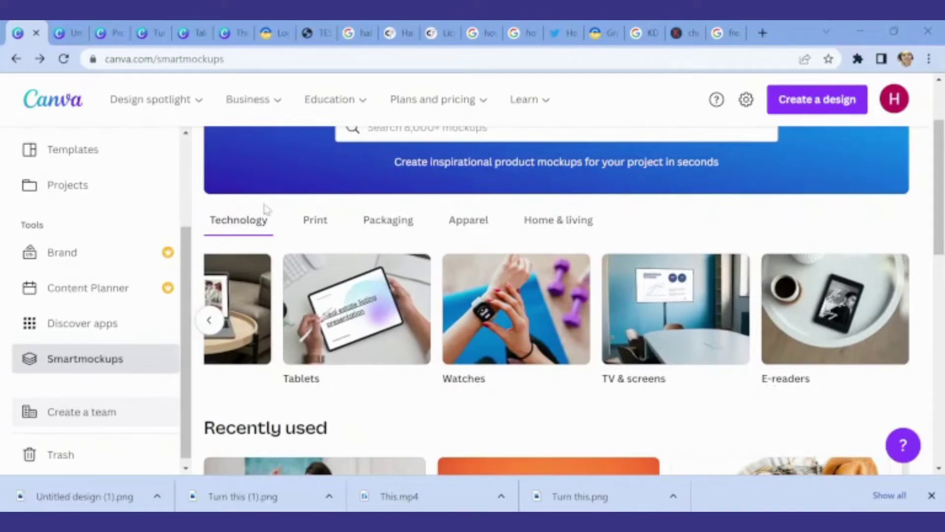
Step: Browse the Print, Packaging and Apparel carousels, then open the Home & living Other collection
click(313, 222)
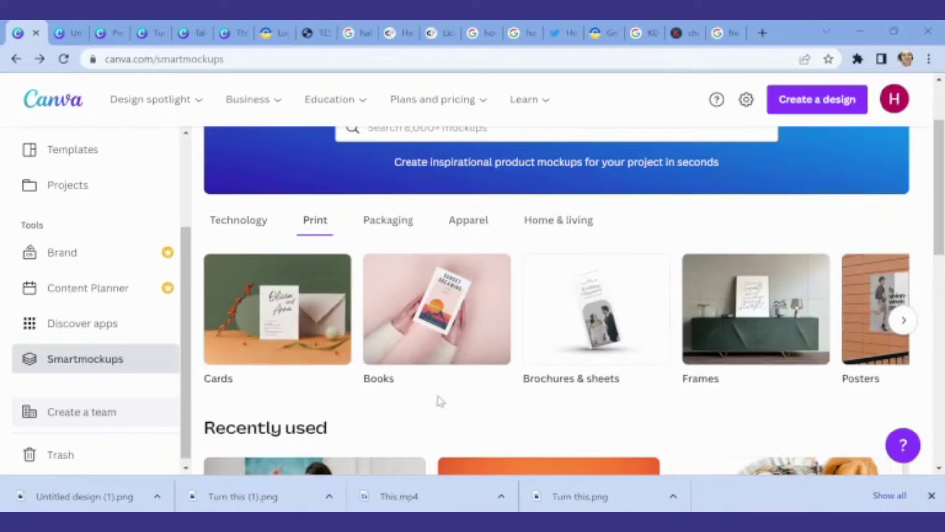
click(903, 321)
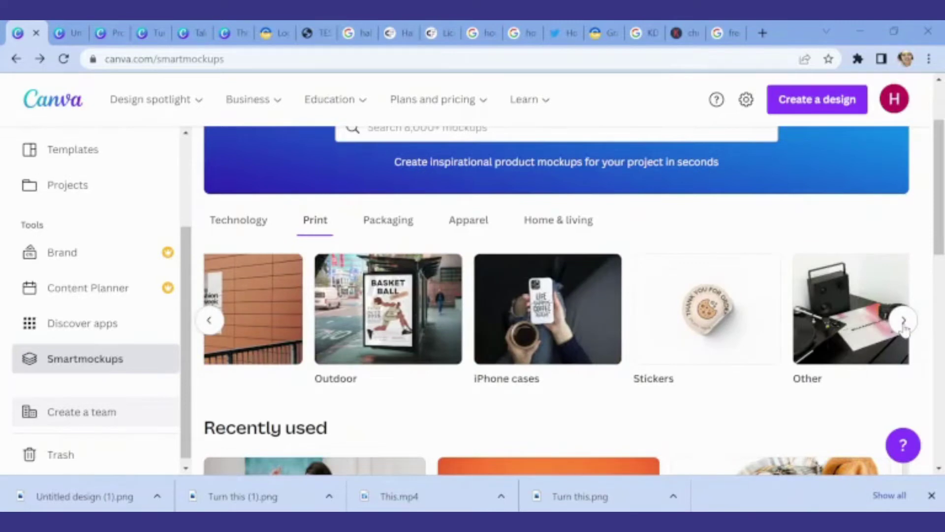
click(902, 323)
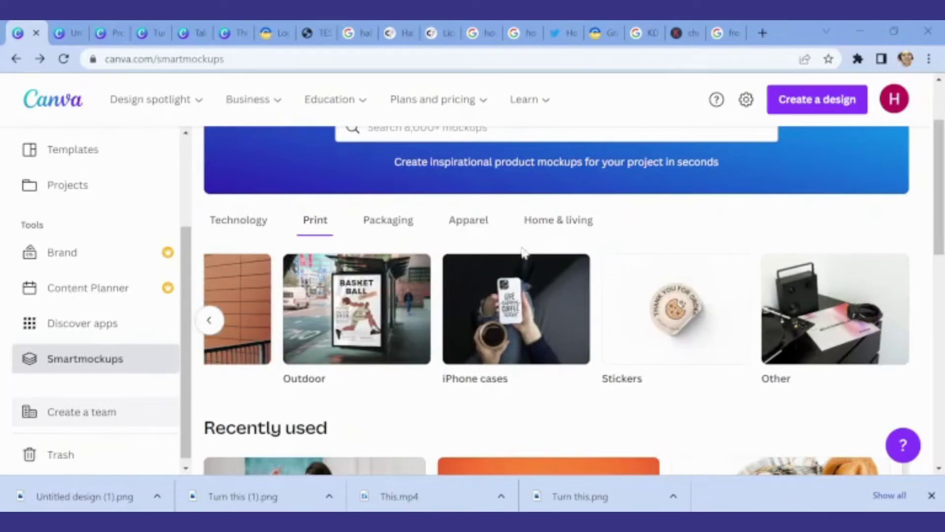
click(390, 225)
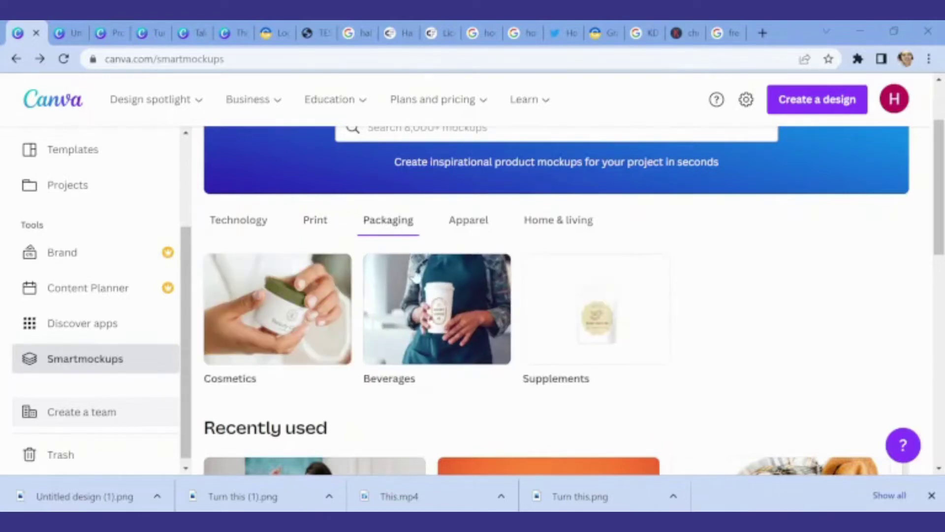
click(467, 222)
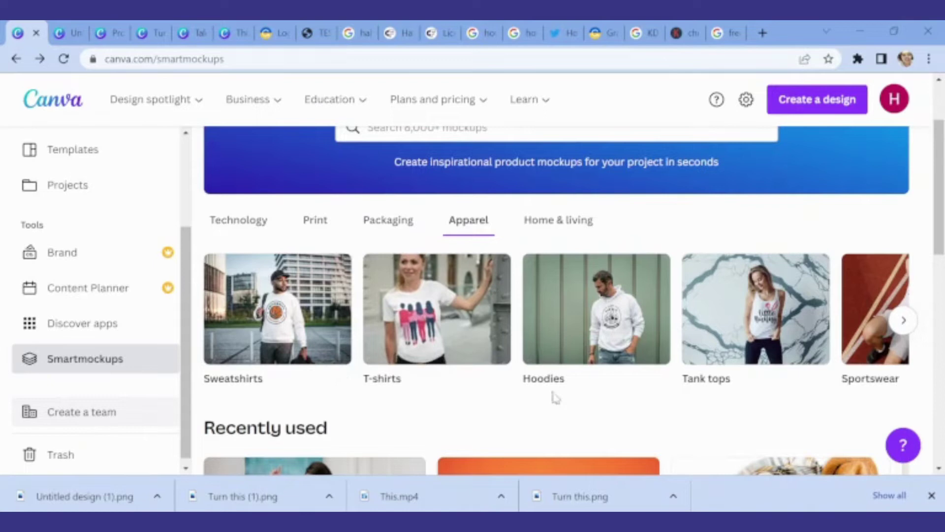
click(904, 321)
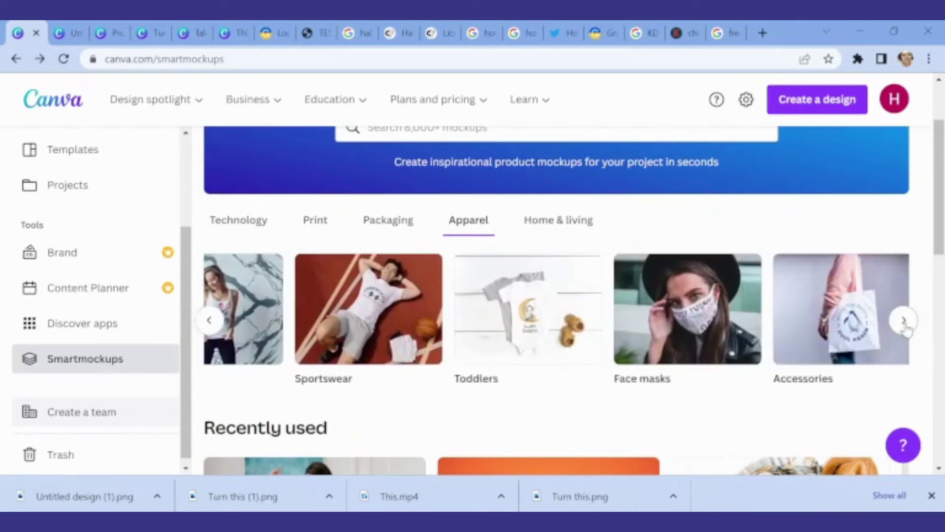
click(904, 322)
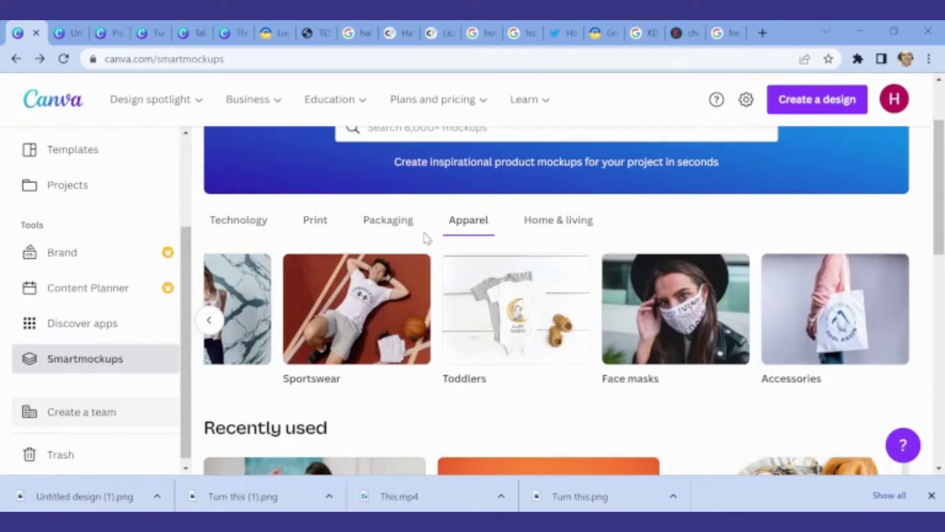
click(560, 229)
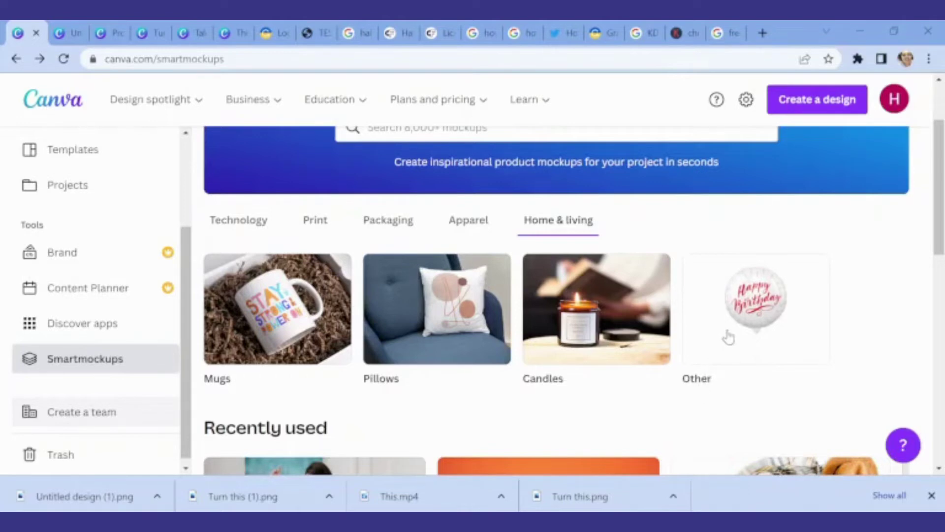
click(749, 295)
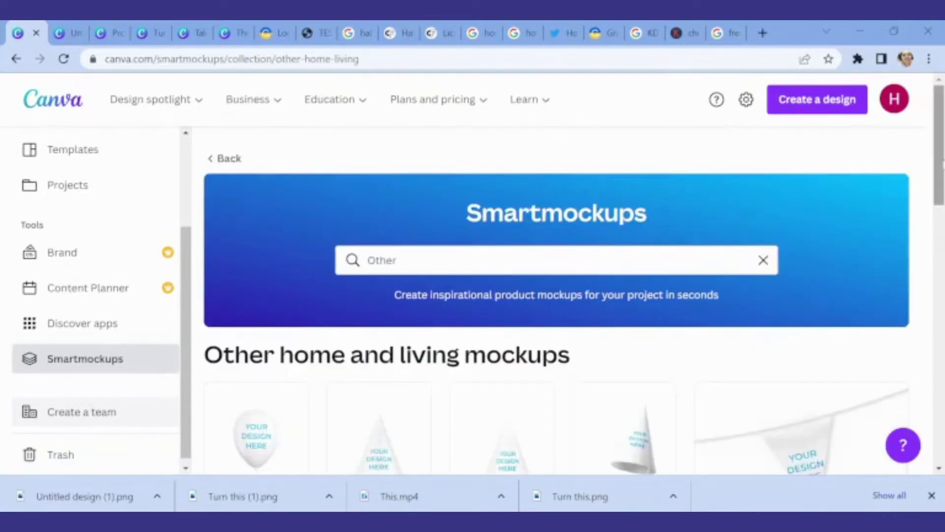
scroll(554, 296, down, 2)
scroll(553, 296, down, 1)
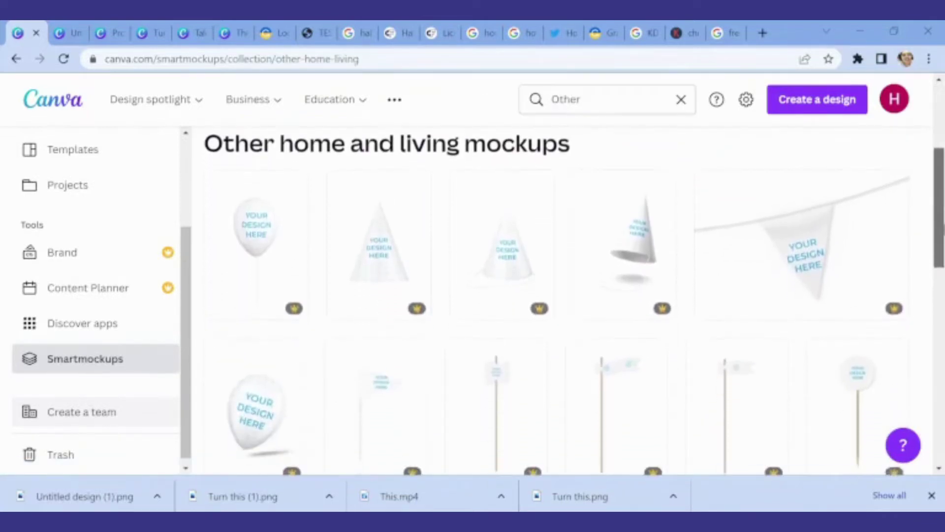
scroll(554, 295, down, 2)
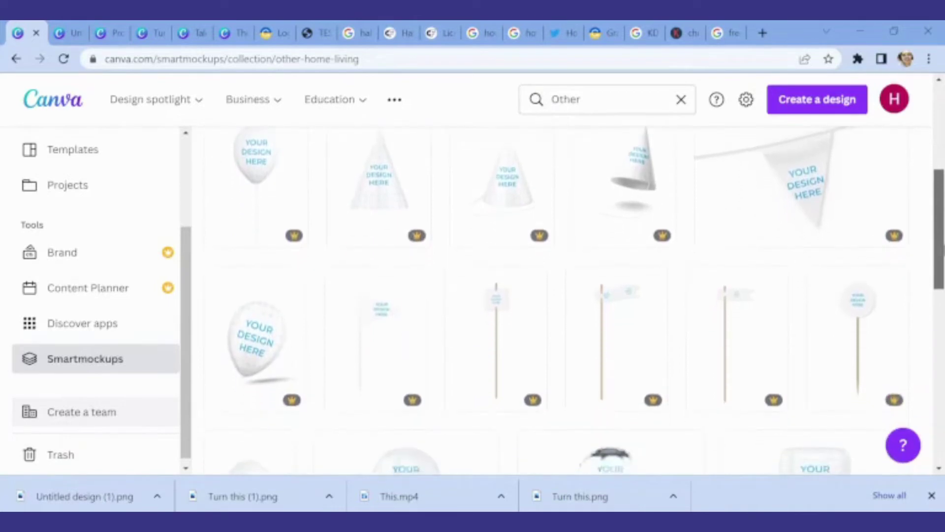
scroll(553, 296, down, 3)
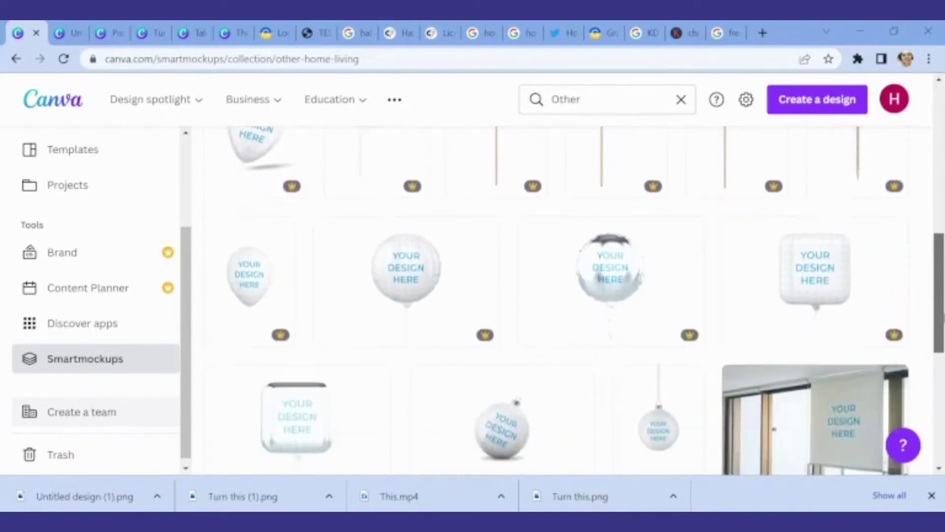
scroll(554, 296, down, 1)
scroll(554, 296, down, 1)
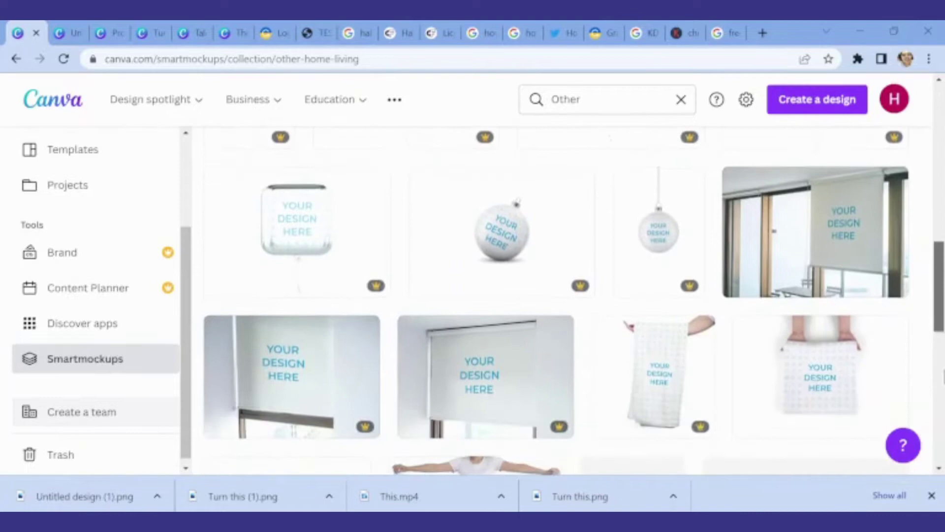
scroll(554, 295, down, 1)
scroll(554, 296, down, 1)
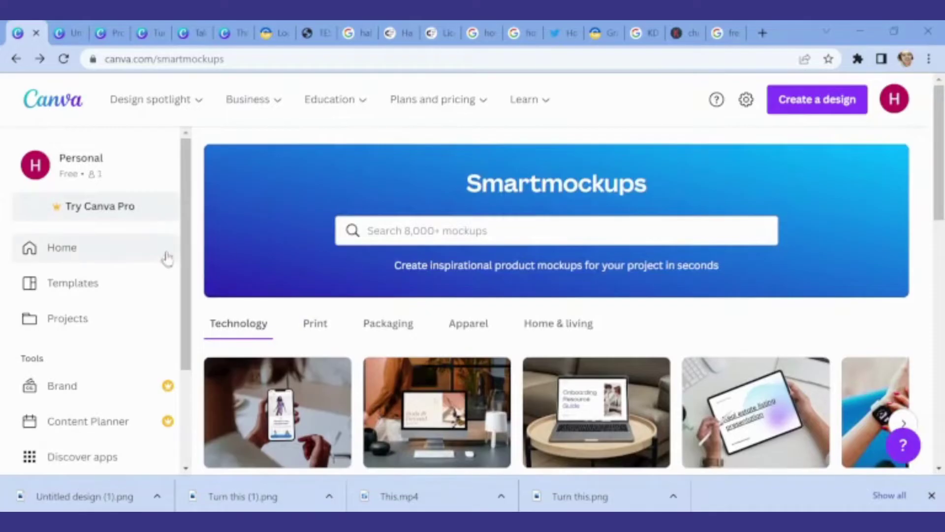
drag(183, 239, 194, 333)
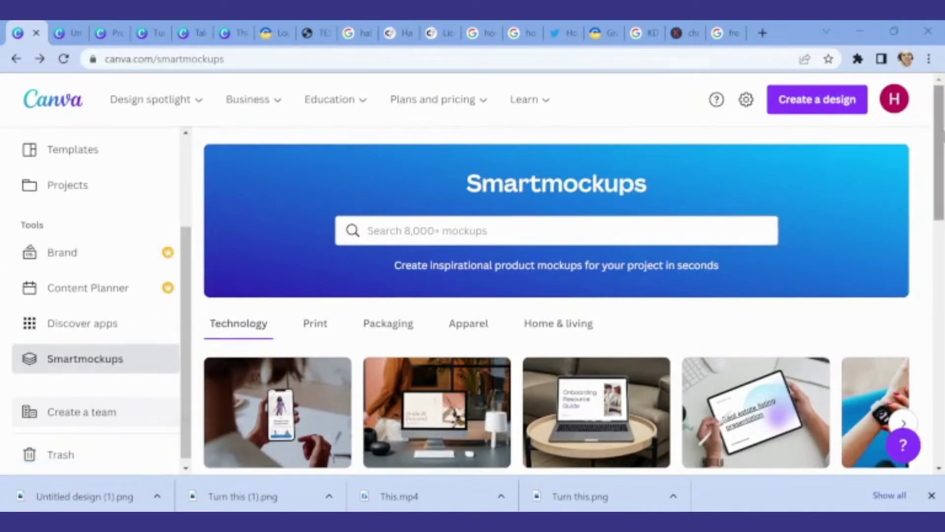
scroll(556, 296, down, 2)
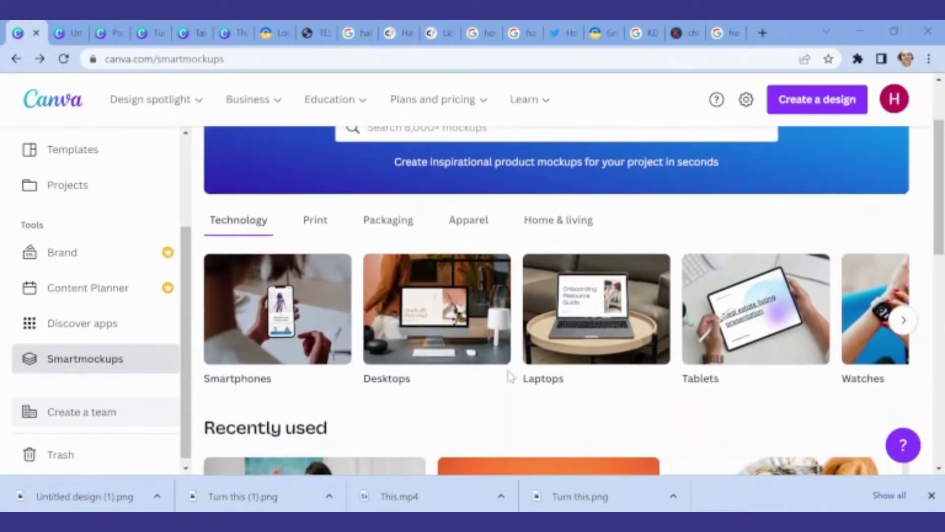
Step: Advance the Technology carousel to show tablets, watches, TV & screens and e-readers
click(904, 321)
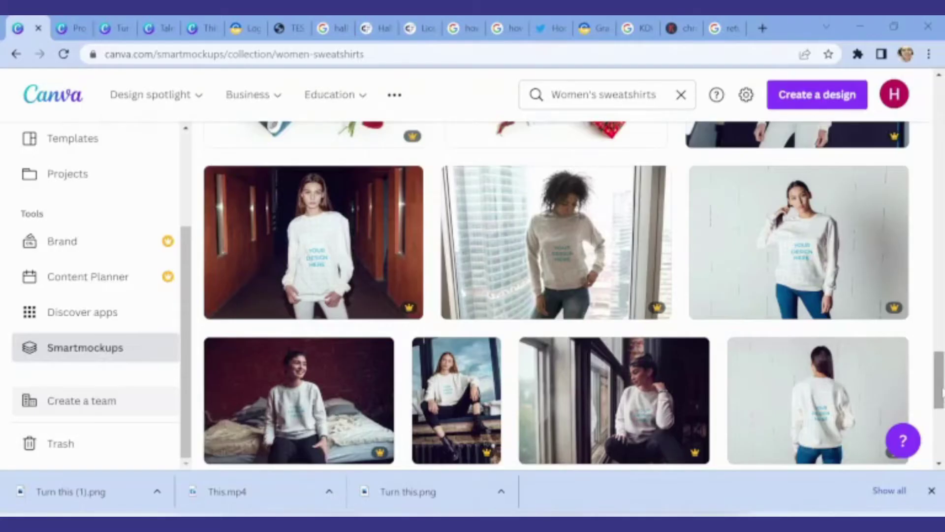
scroll(557, 295, down, 3)
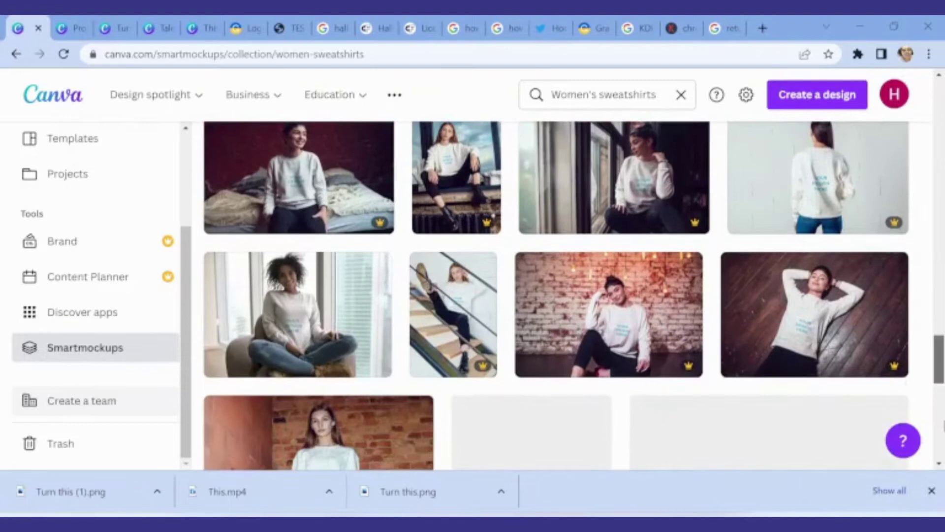
scroll(556, 296, down, 1)
scroll(557, 295, down, 1)
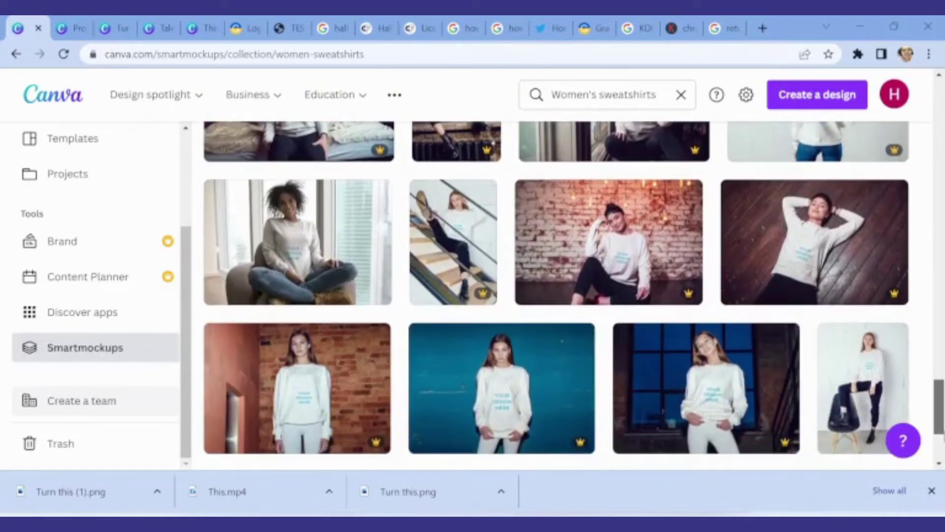
scroll(557, 296, down, 1)
scroll(557, 295, down, 1)
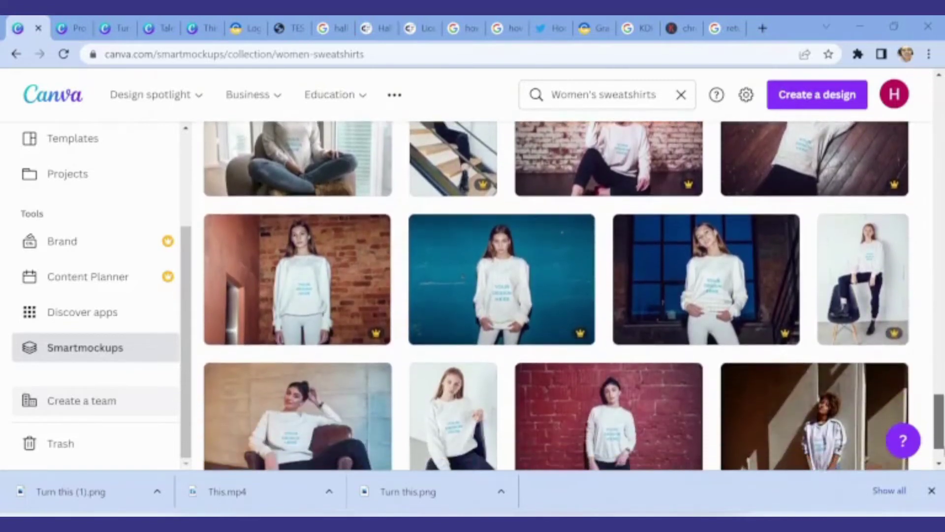
scroll(558, 296, down, 1)
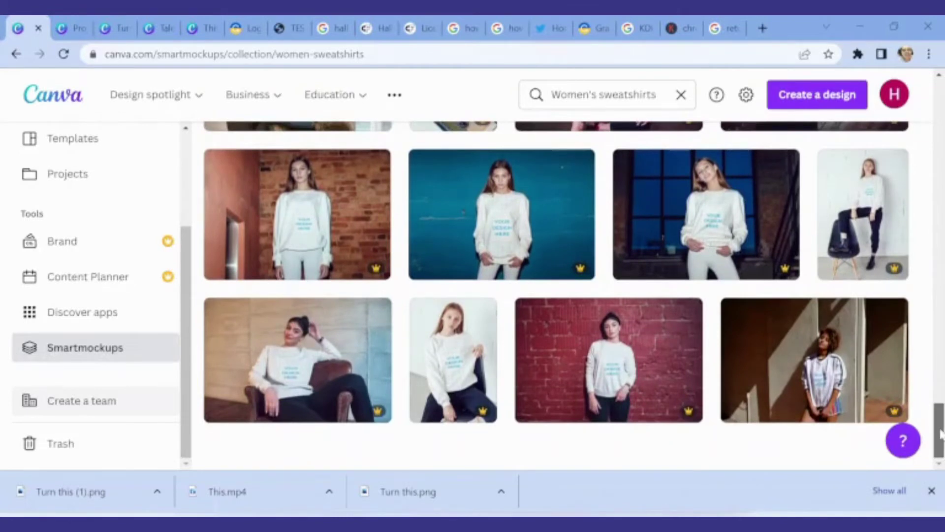
drag(941, 433, 939, 334)
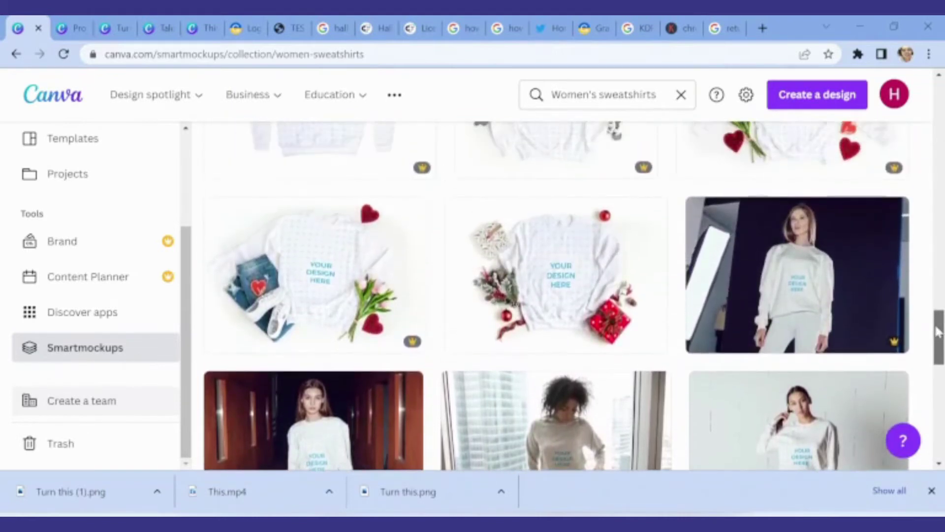
drag(940, 334, 938, 287)
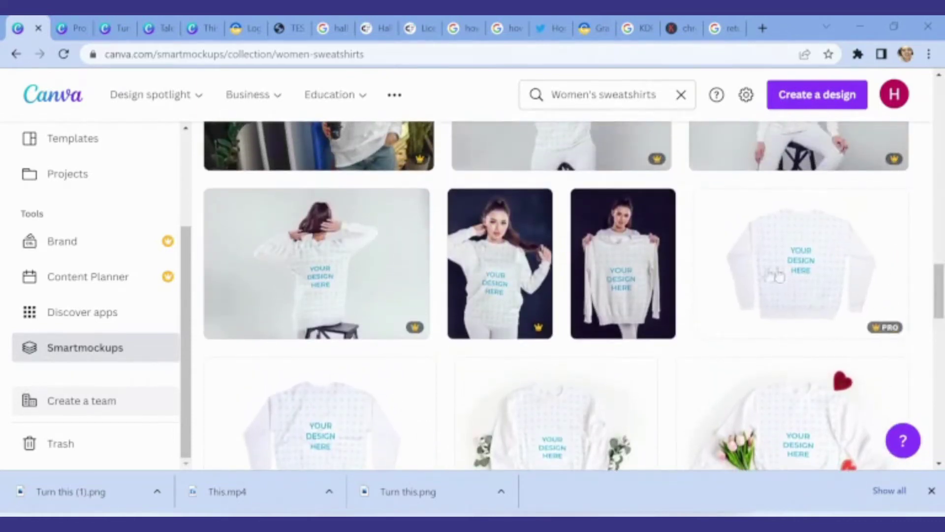
Step: Open the Women's sweatshirts mockup of a woman holding up a plain white sweatshirt
click(637, 293)
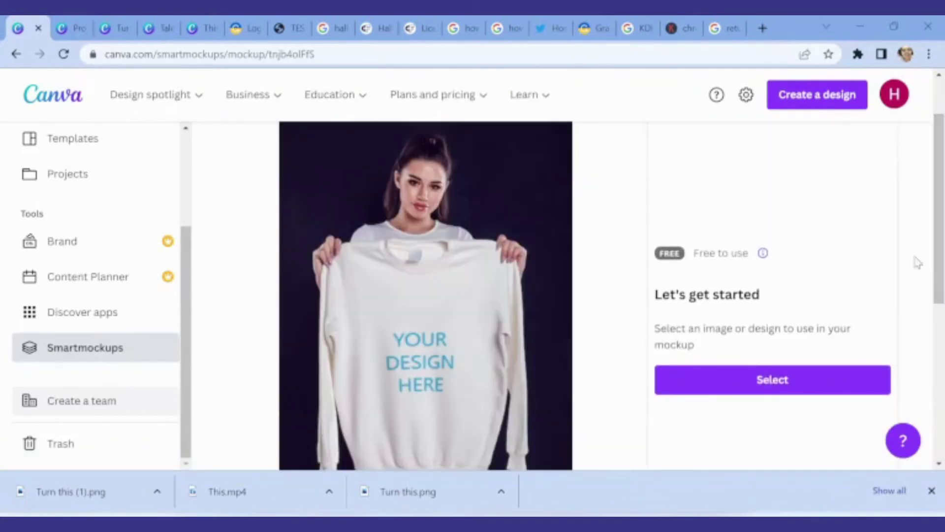
Step: Upload the design file g21117 from the computer for the mockup
click(744, 393)
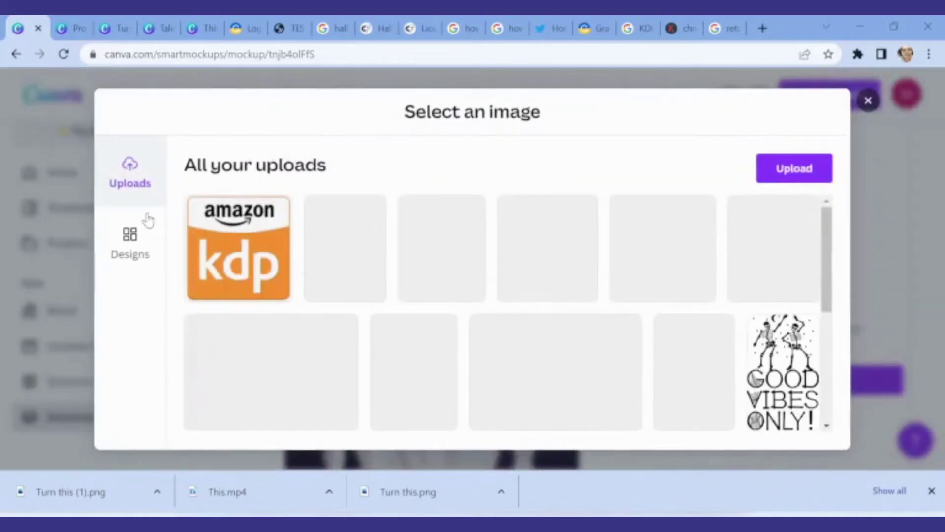
click(813, 172)
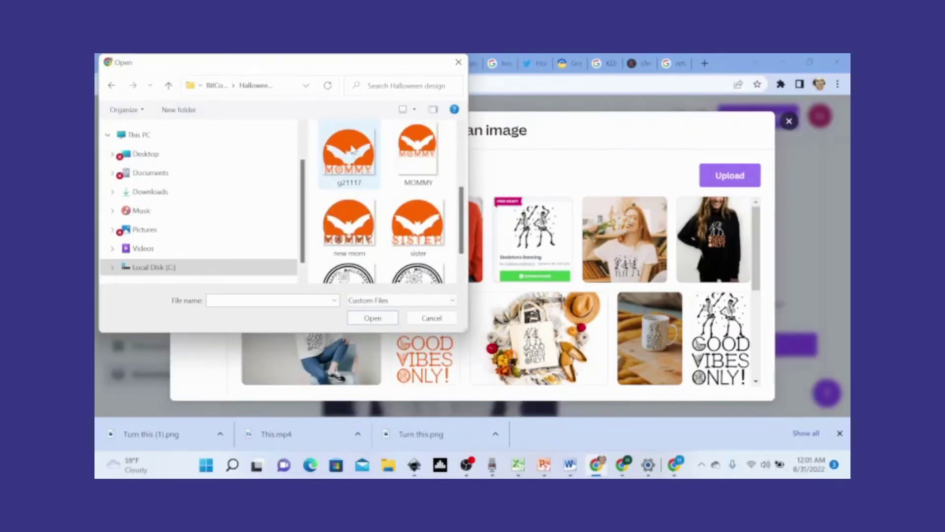
click(353, 151)
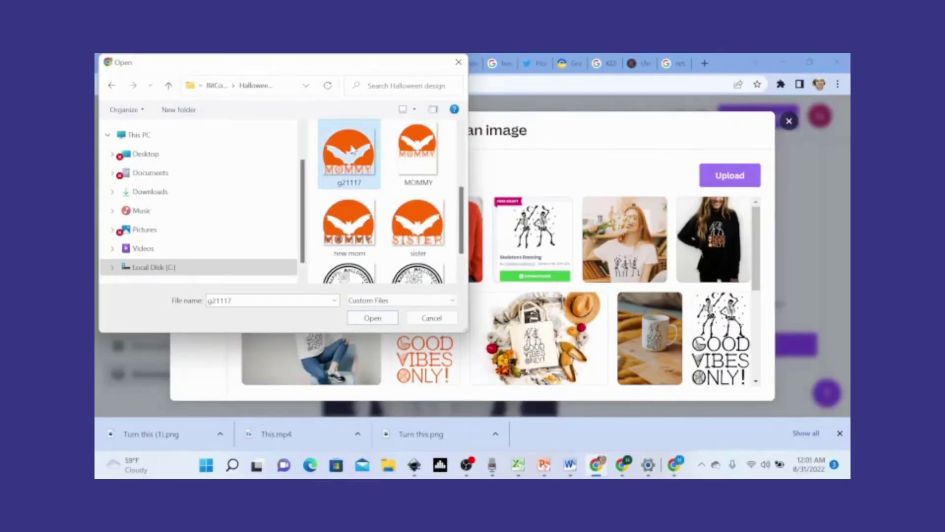
click(383, 322)
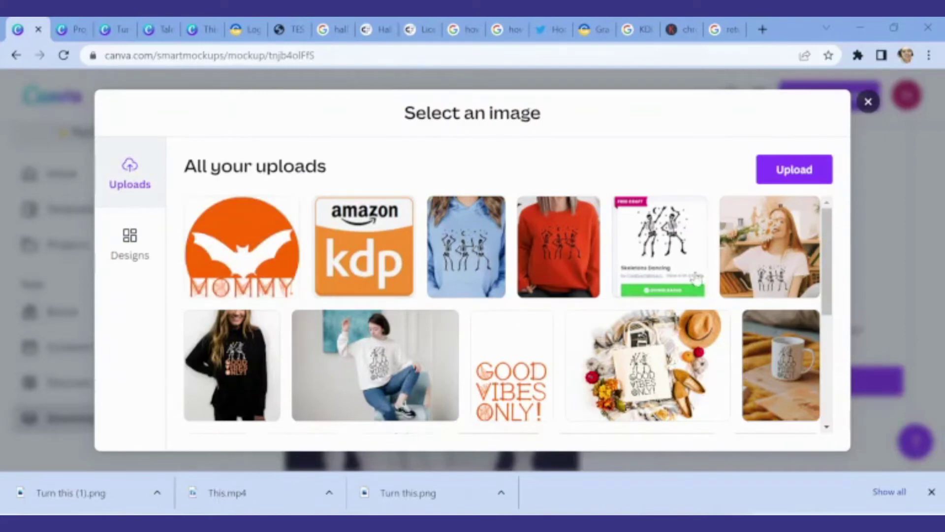
Step: Apply the uploaded orange bat MOMMY design to the sweatshirt mockup
click(230, 235)
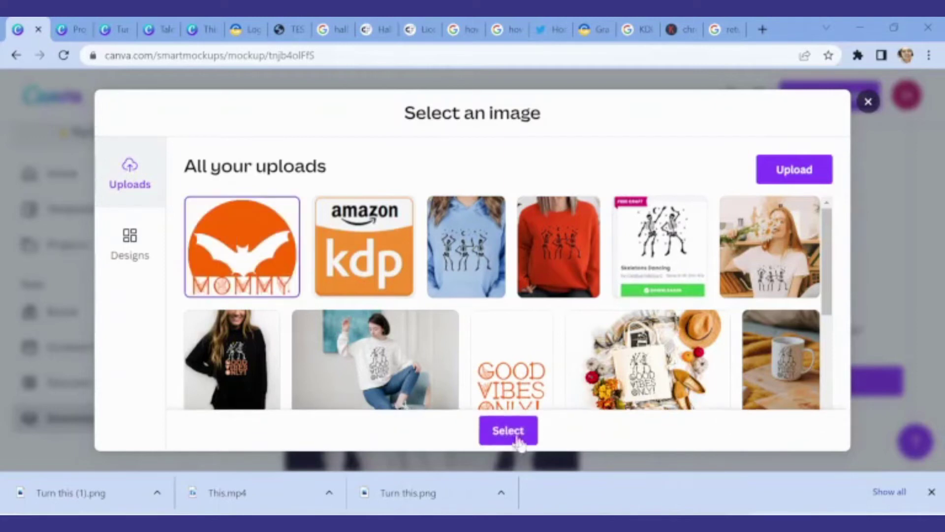
click(508, 430)
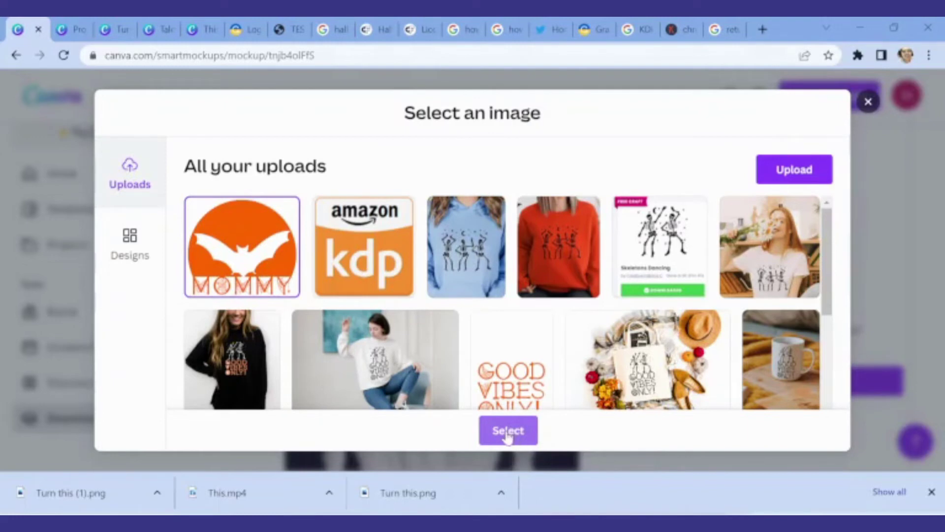
click(507, 434)
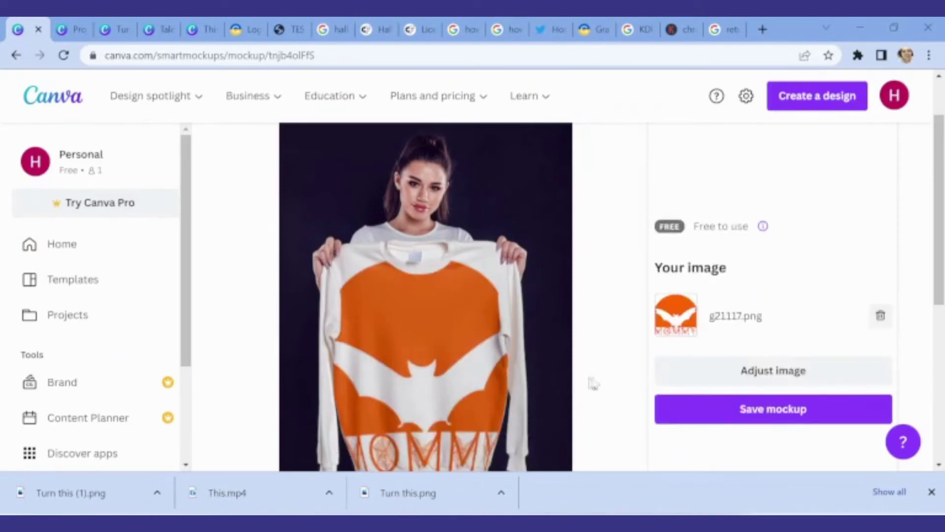
Step: Shrink the bat MOMMY design, centre it on the chest guide, and save the adjustment
click(744, 374)
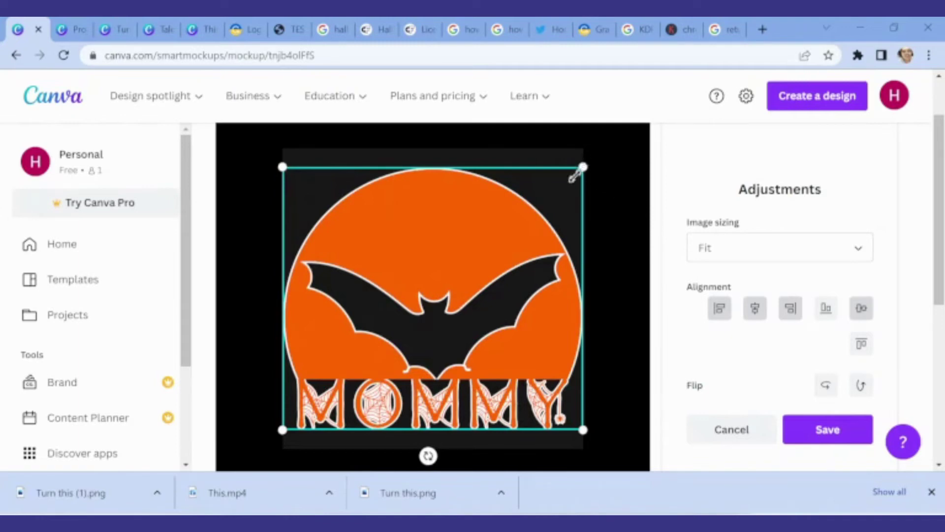
drag(575, 174, 437, 274)
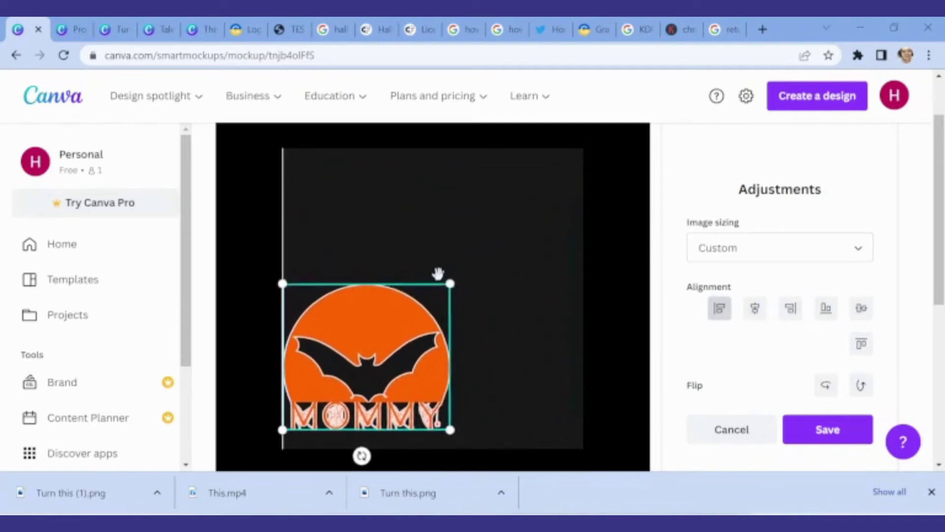
mouse_move(387, 332)
mouse_down()
mouse_move(467, 248)
mouse_move(457, 248)
mouse_up()
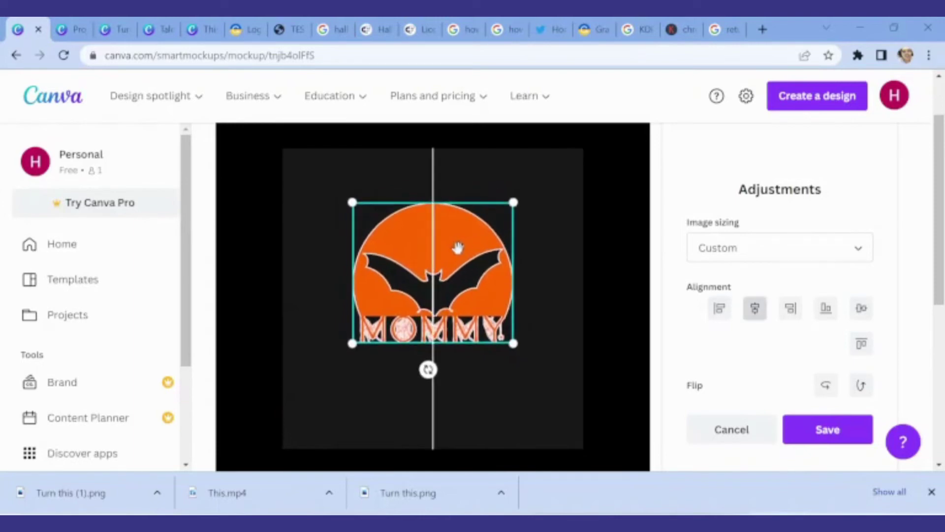
drag(494, 211, 489, 219)
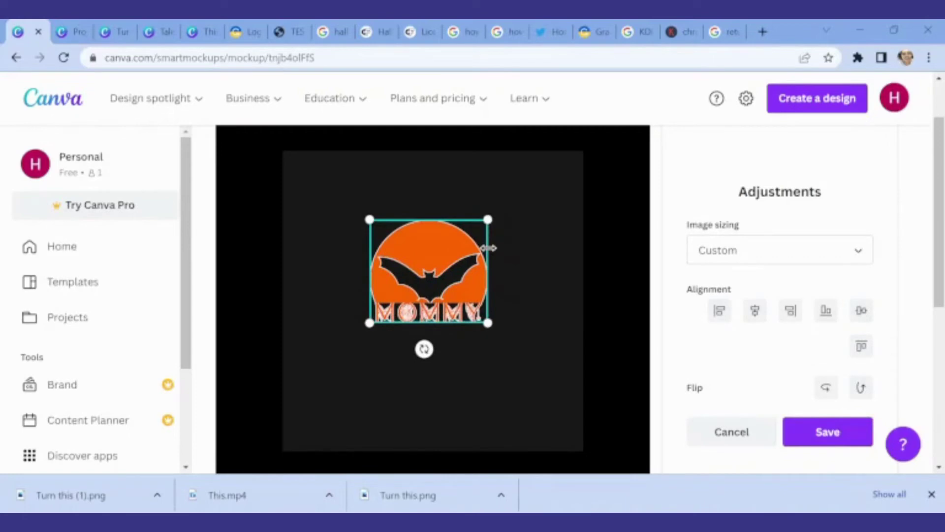
drag(435, 255, 438, 239)
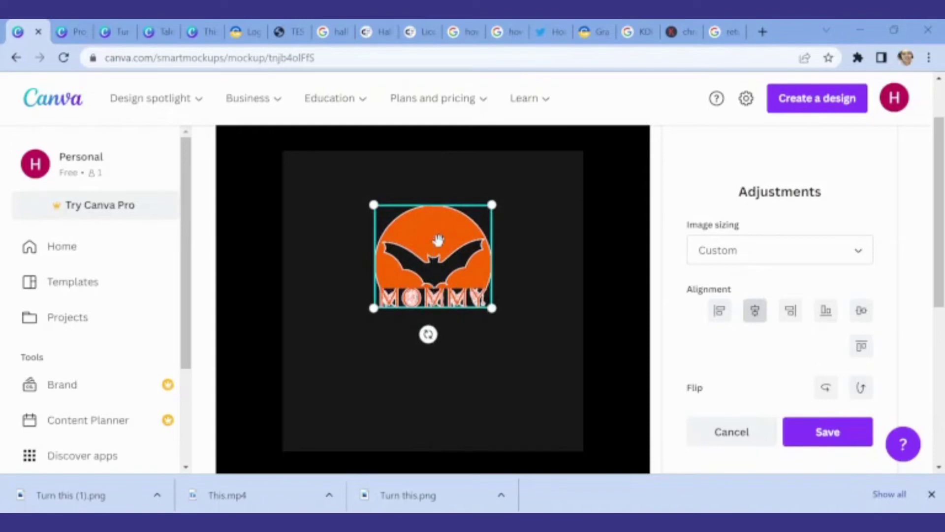
click(823, 434)
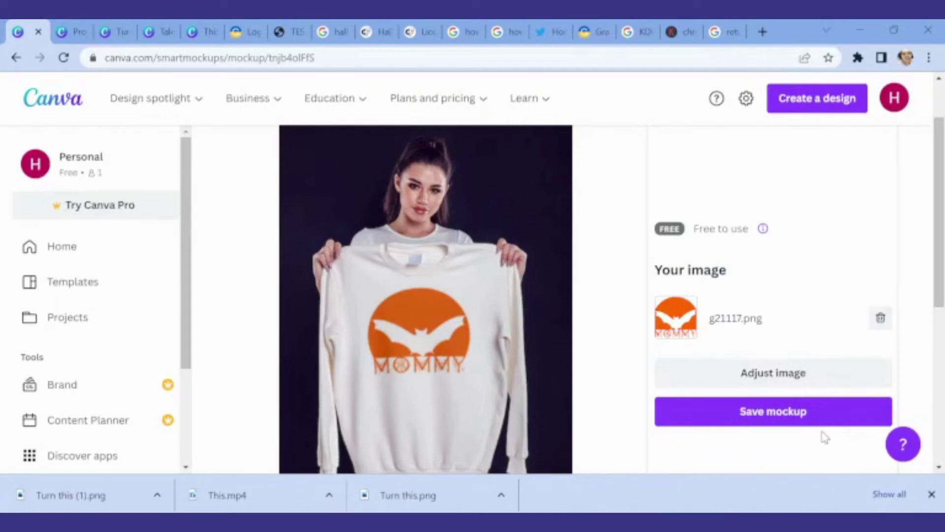
Step: Save the mockup and use it in a new 1000 × 1500 px Pinterest Pin
click(816, 424)
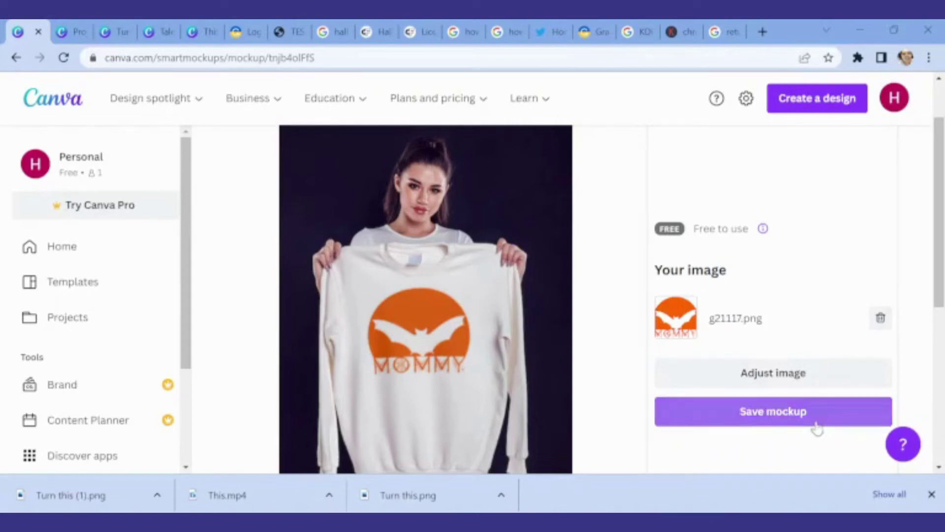
click(808, 418)
text(pin)
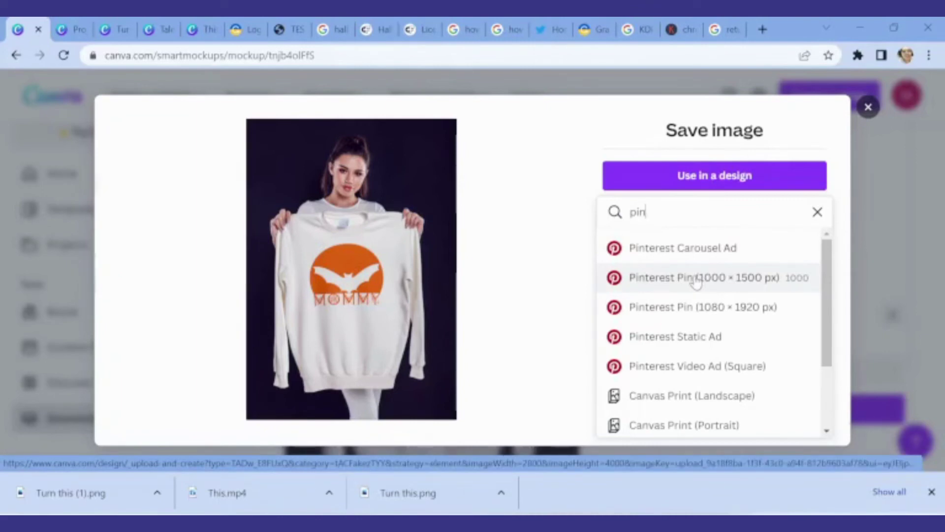
click(696, 279)
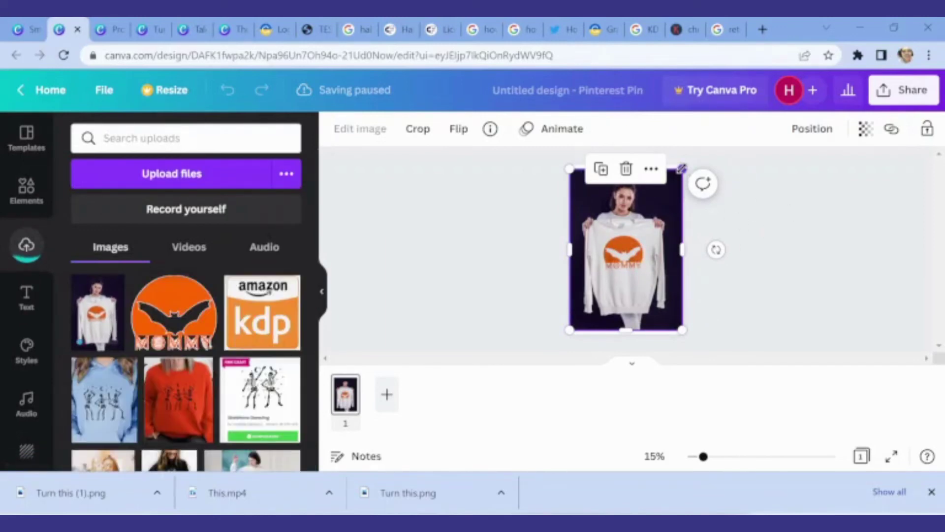
Step: Deselect the mockup and download the Pin from Share as a PNG
click(707, 433)
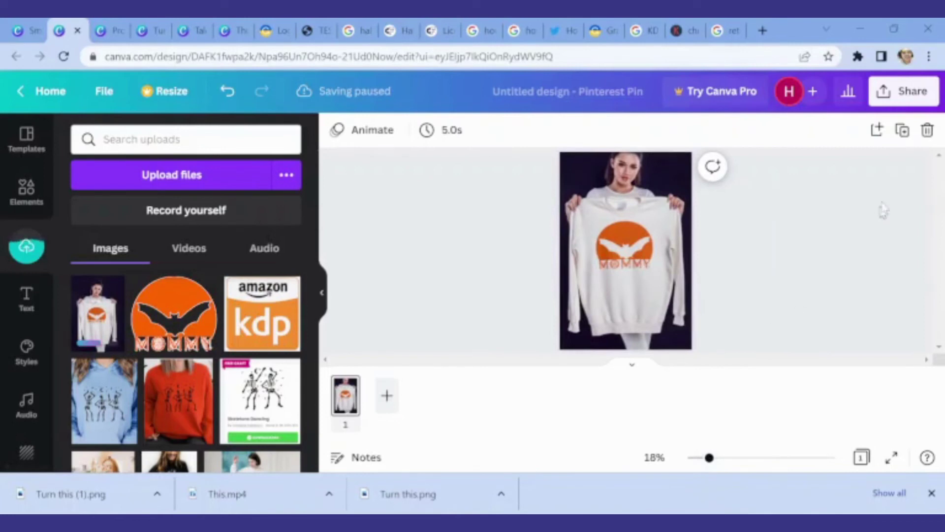
click(915, 97)
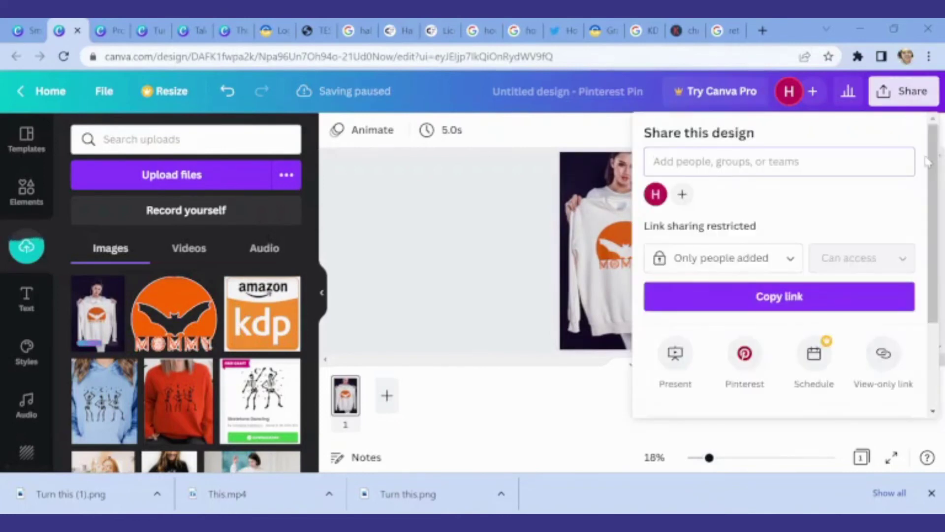
scroll(936, 175, down, 2)
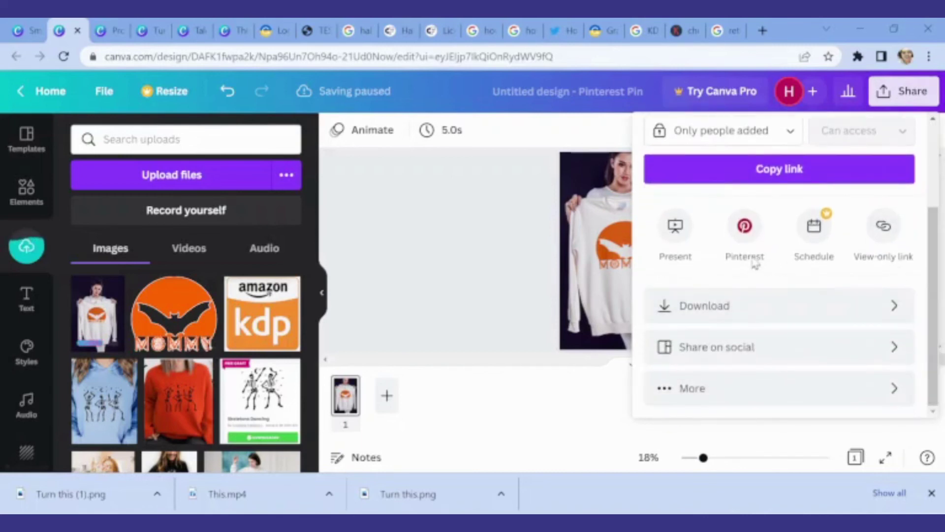
click(885, 310)
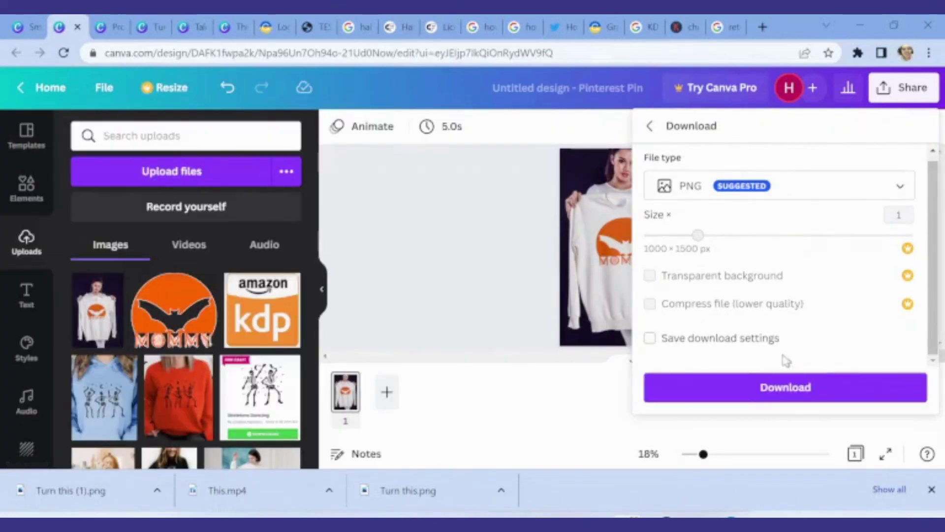
click(775, 387)
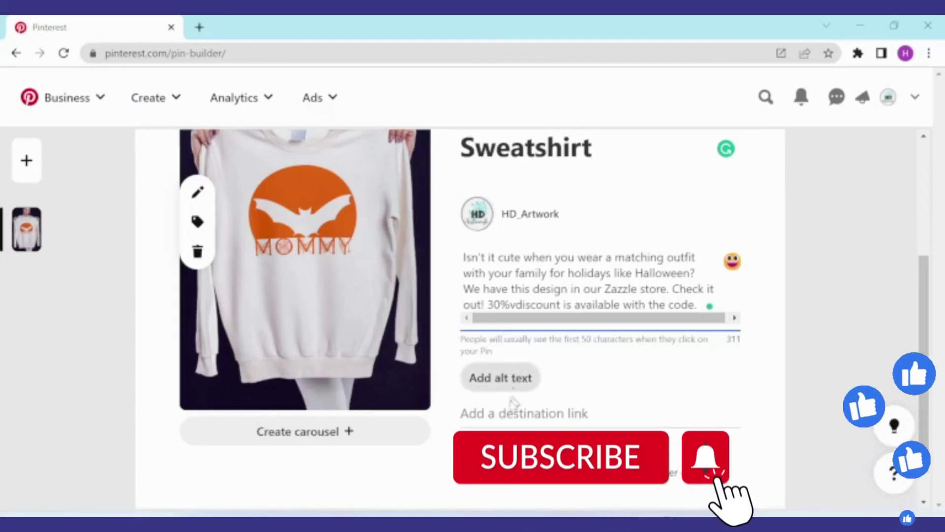
Step: Paste the Zazzle product URL into the pin's destination link field
click(501, 413)
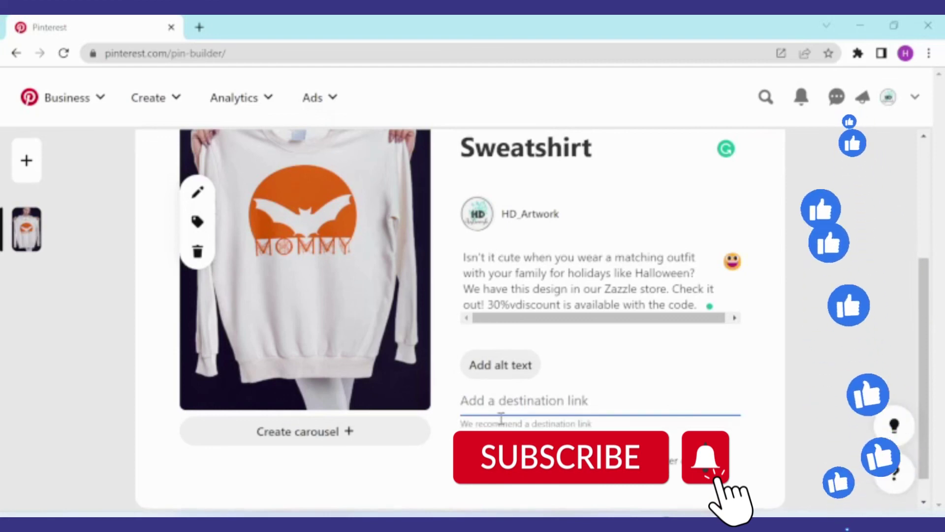
key(ctrl+v)
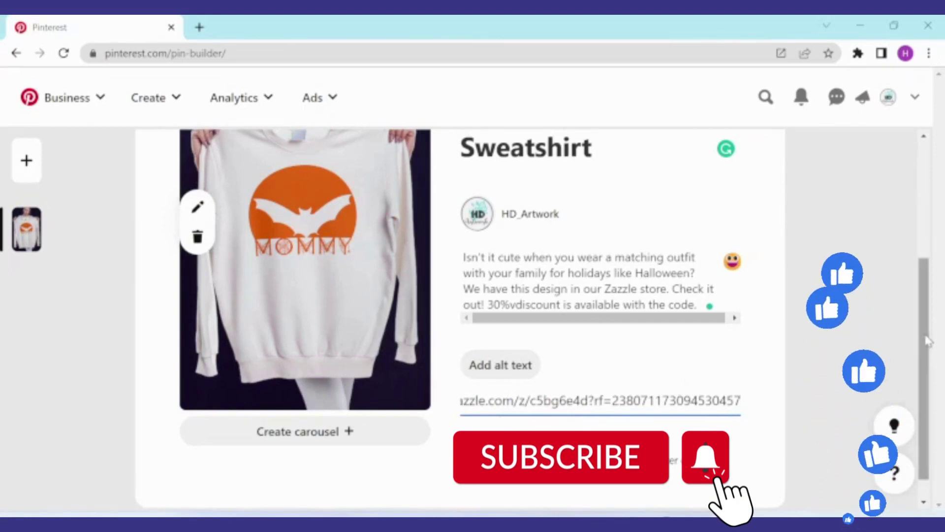
scroll(934, 367, down, 1)
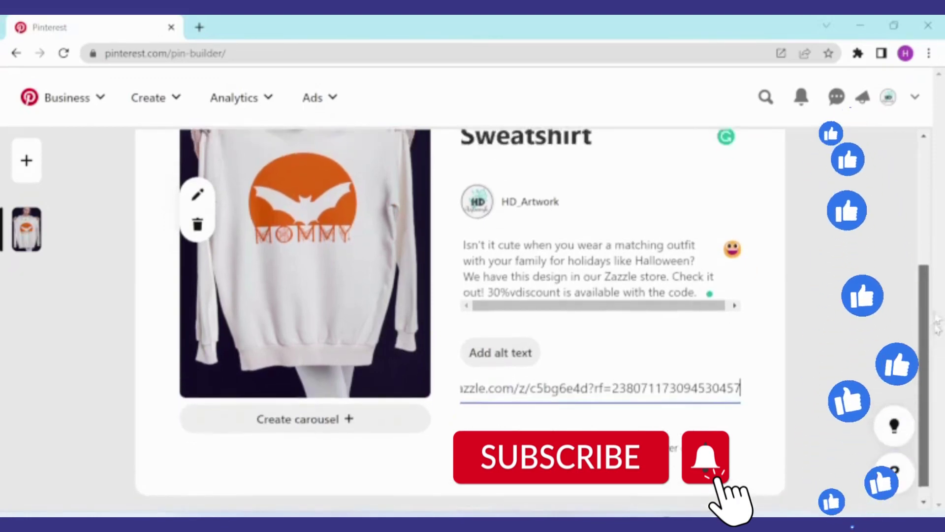
scroll(932, 310, up, 5)
scroll(926, 229, up, 2)
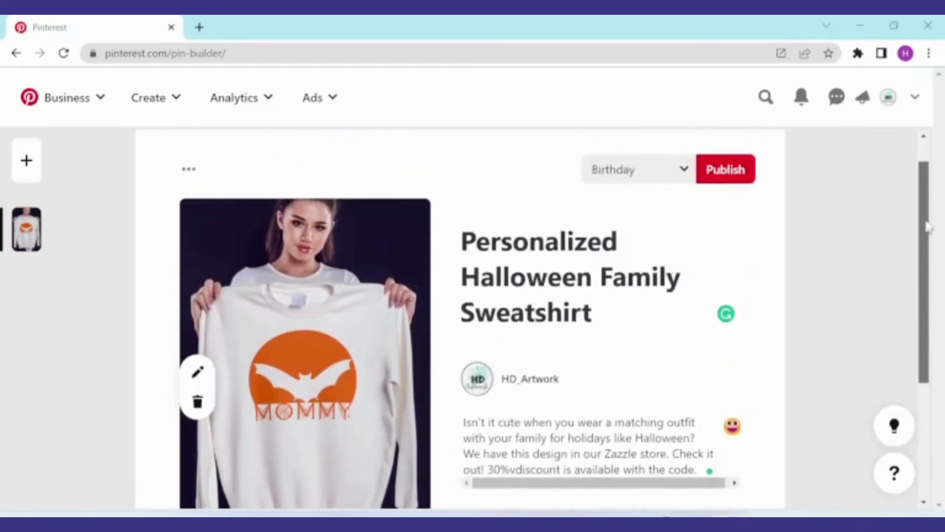